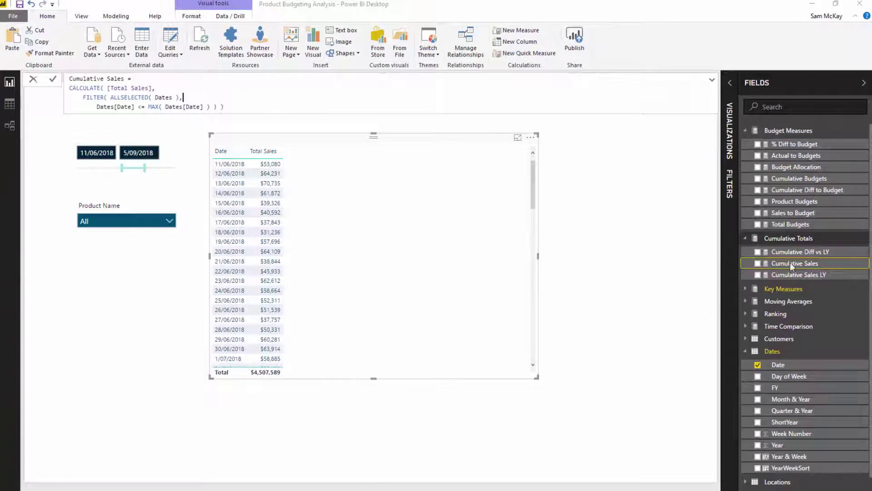
# Step: Add Cumulative Sales to the table, showing running totals up to $4,507,589 beside daily Total Sales
pyautogui.moveTo(791, 267); pyautogui.dragTo(384, 269)
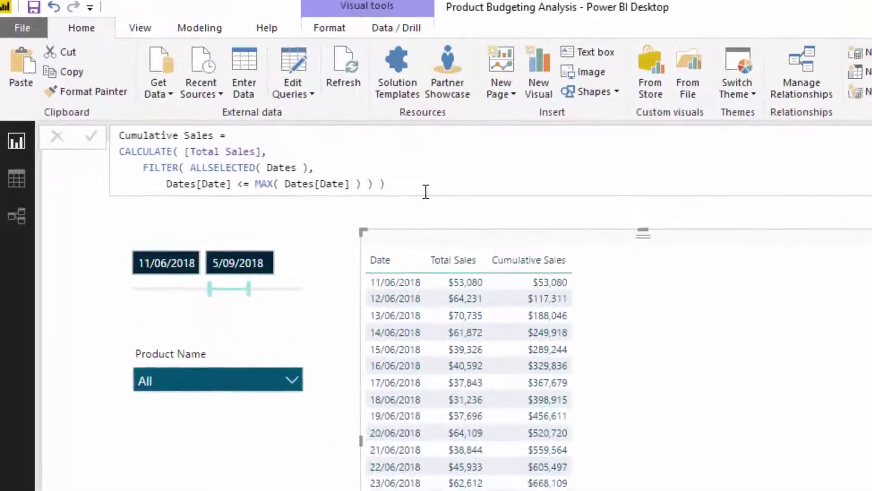
# Step: Create a Cumulative Sales ALL measure from the Cumulative Sales formula, replacing ALLSELECTED with ALL
pyautogui.moveTo(313, 135); pyautogui.dragTo(83, 95)
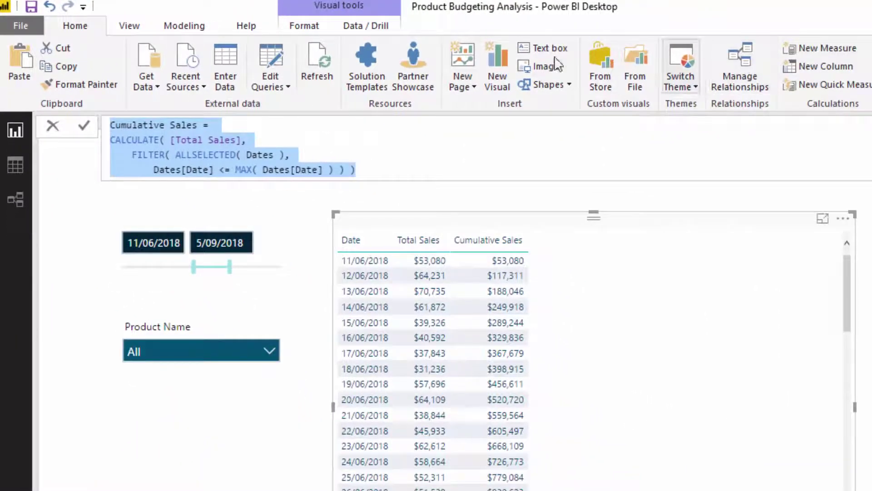
pyautogui.press('Right')
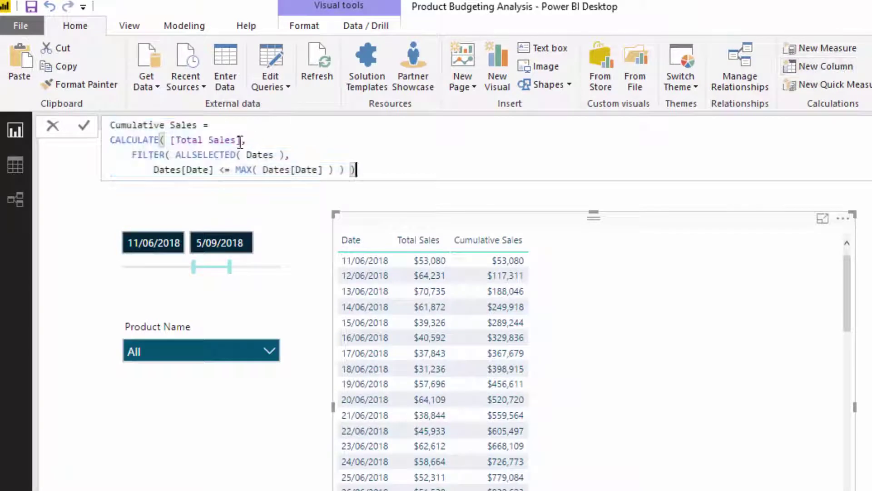
pyautogui.press('Return')
pyautogui.write('ALL')
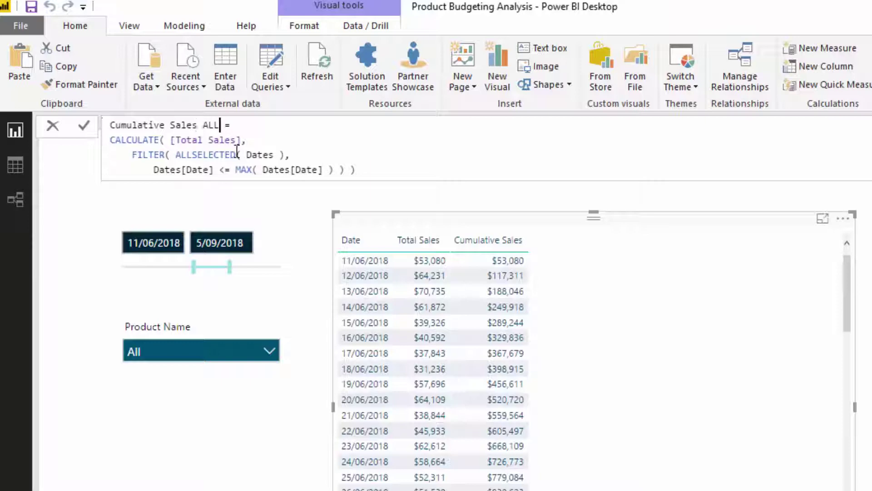
pyautogui.moveTo(235, 155); pyautogui.dragTo(195, 155)
pyautogui.press('BackSpace')
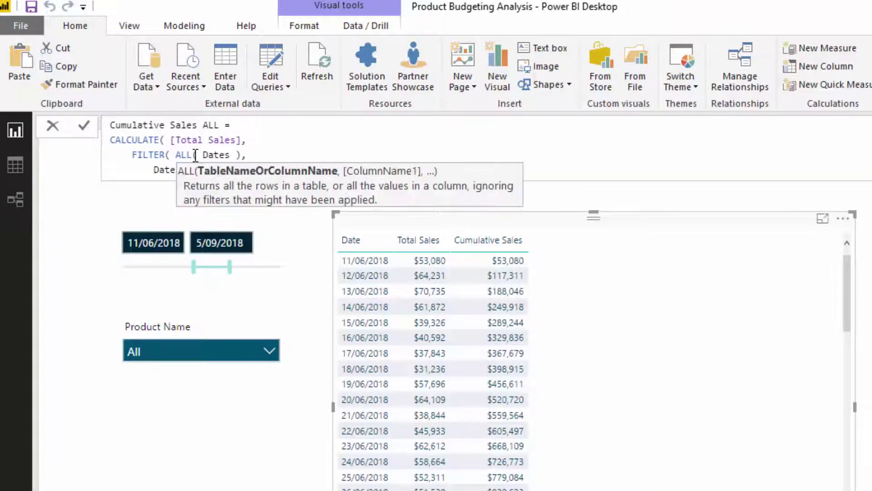
pyautogui.click(274, 149)
pyautogui.press('Return')
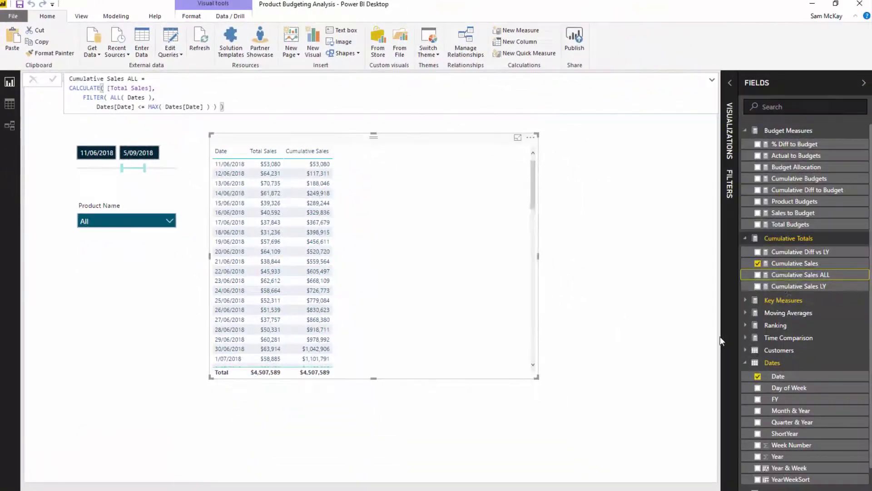
# Step: Add Cumulative Sales ALL to the table and format it as US dollar currency
pyautogui.moveTo(788, 279); pyautogui.dragTo(430, 264)
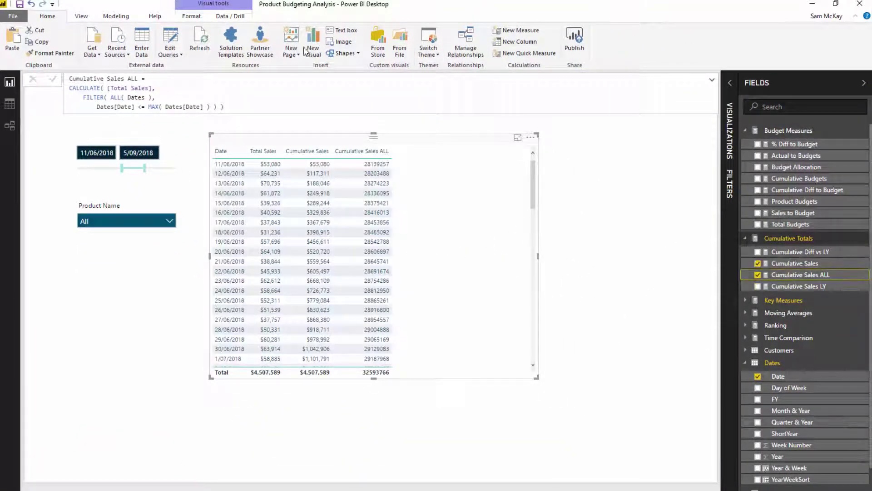
pyautogui.click(191, 16)
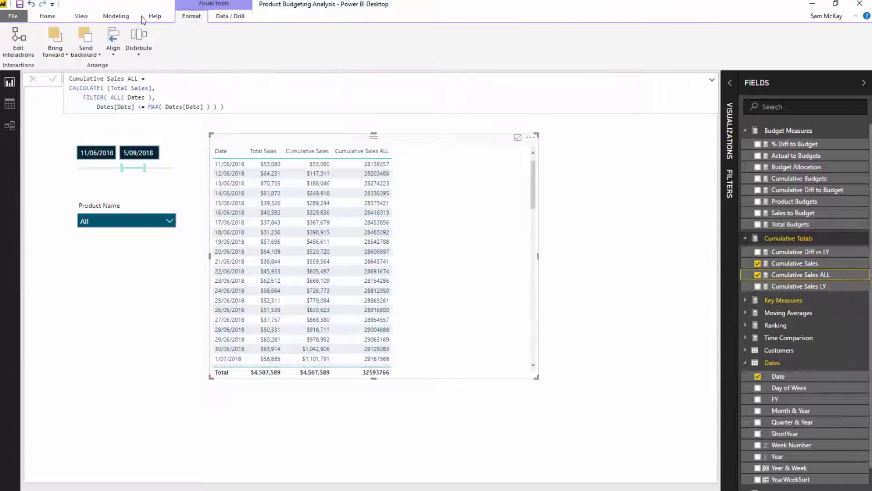
pyautogui.click(116, 16)
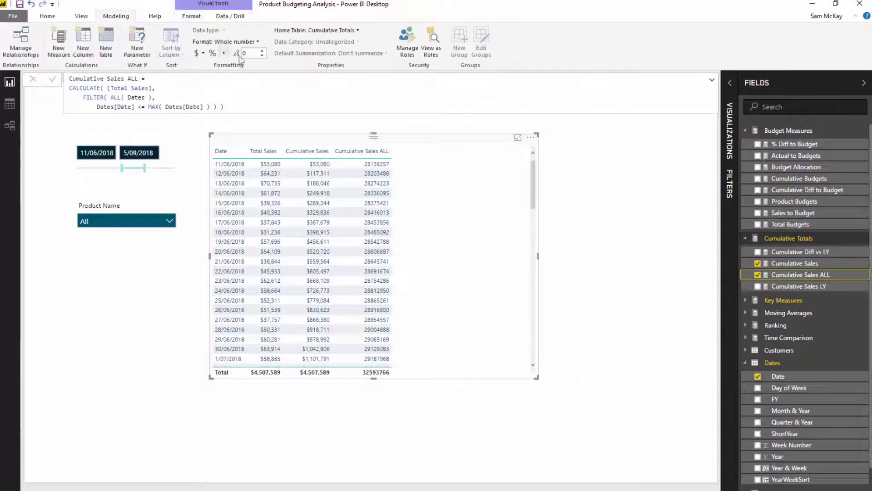
pyautogui.click(203, 55)
pyautogui.click(237, 139)
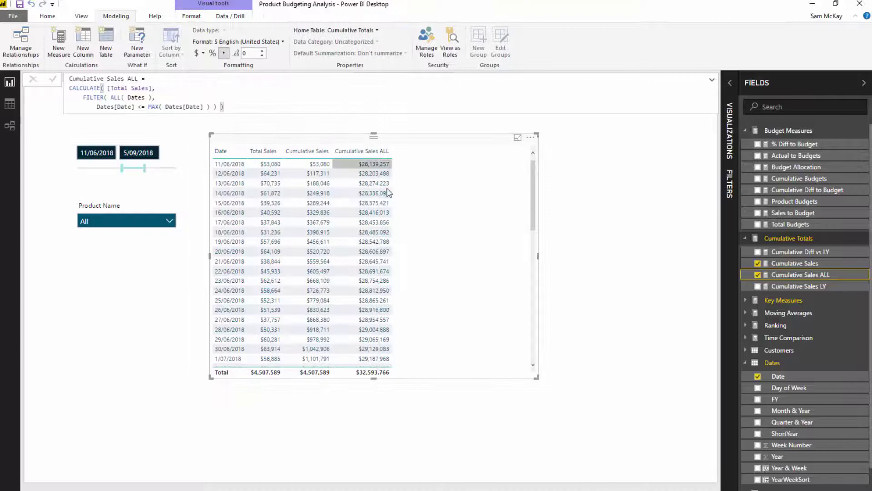
pyautogui.click(661, 226)
pyautogui.click(788, 268)
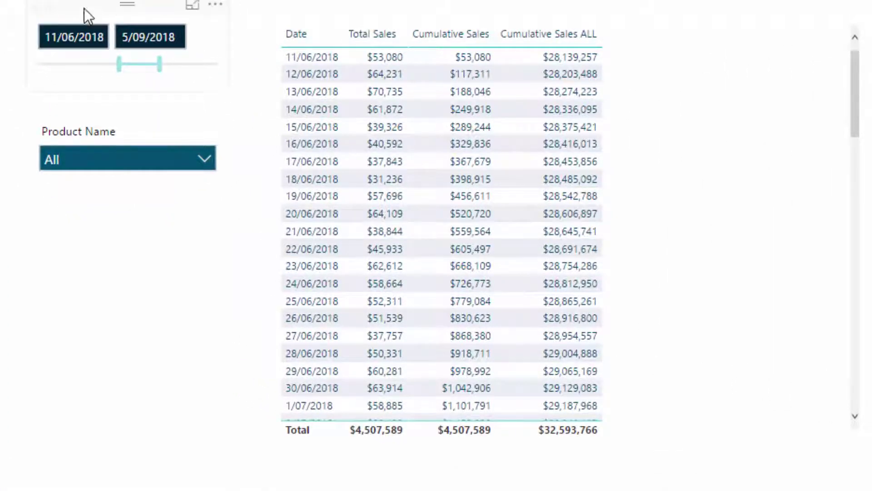
pyautogui.click(250, 40)
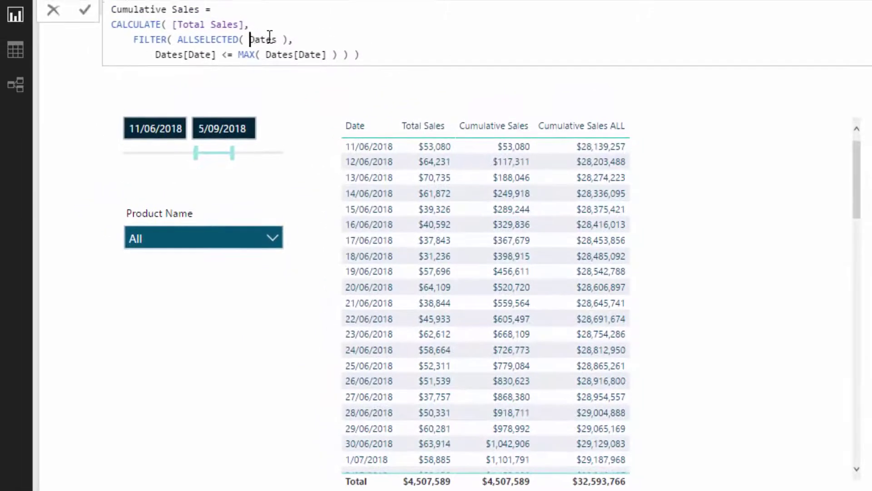
pyautogui.doubleClick(270, 40)
pyautogui.moveTo(177, 40); pyautogui.dragTo(251, 34)
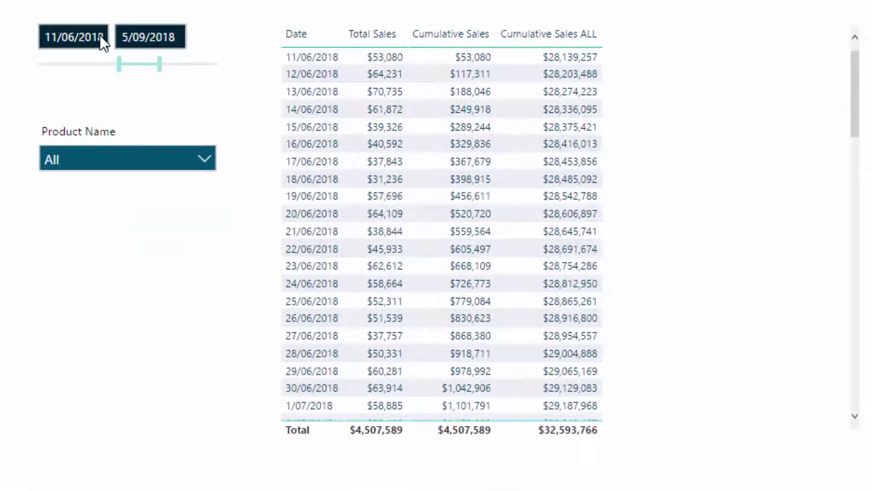
# Step: Set the date slicer to 15/05/2018–16/08/2018 and compare the Cumulative Sales ALL and Cumulative Sales formulas
pyautogui.click(124, 69)
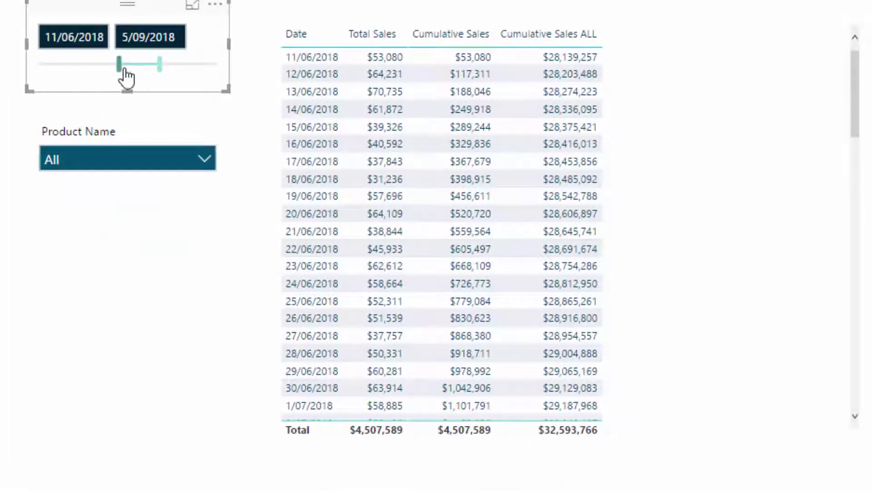
pyautogui.moveTo(123, 69); pyautogui.dragTo(108, 68)
pyautogui.moveTo(160, 68); pyautogui.dragTo(150, 68)
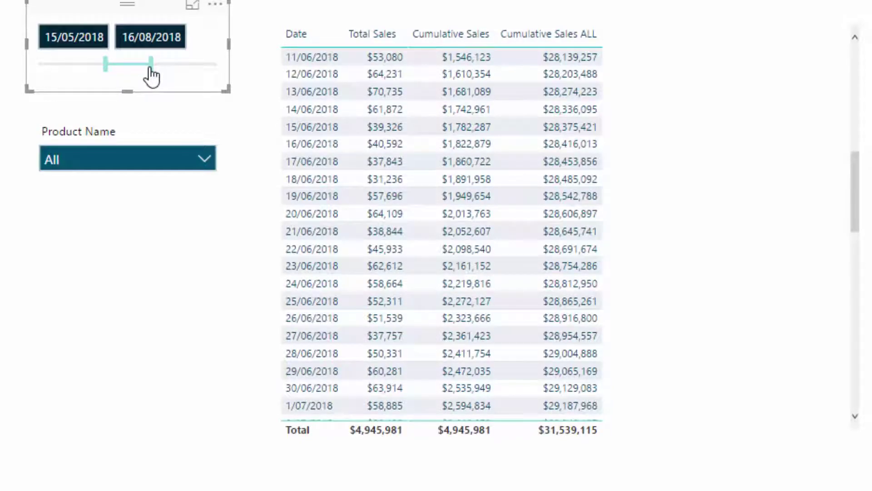
pyautogui.scroll(10, 442, 129)
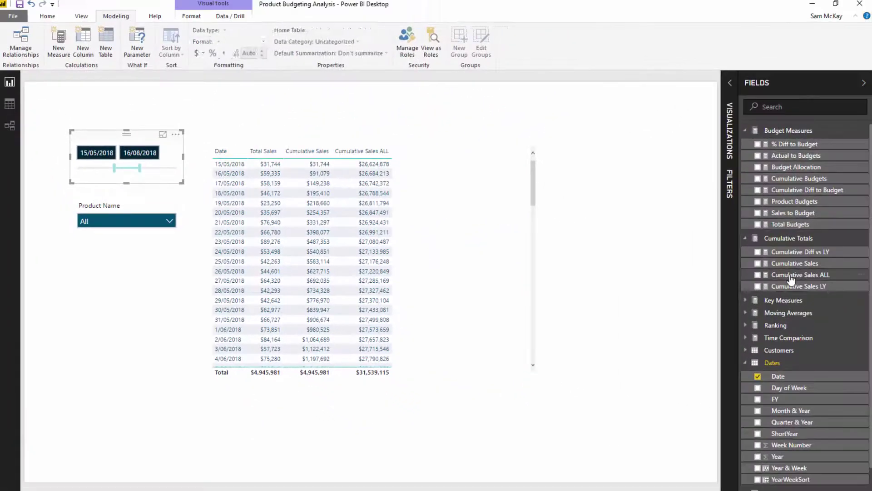
pyautogui.click(800, 274)
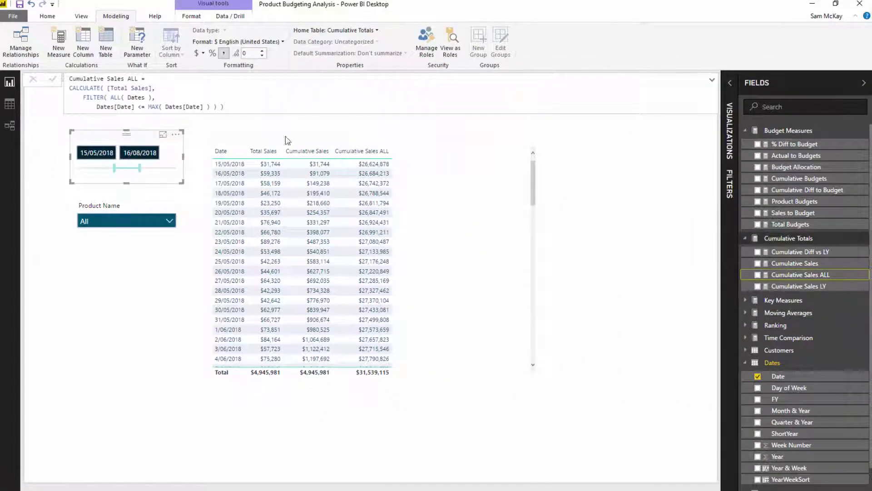
pyautogui.click(795, 263)
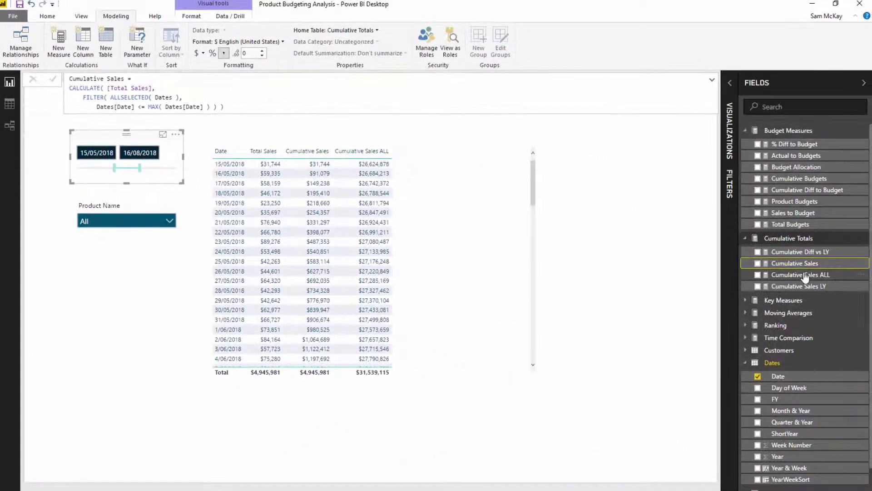
pyautogui.click(801, 275)
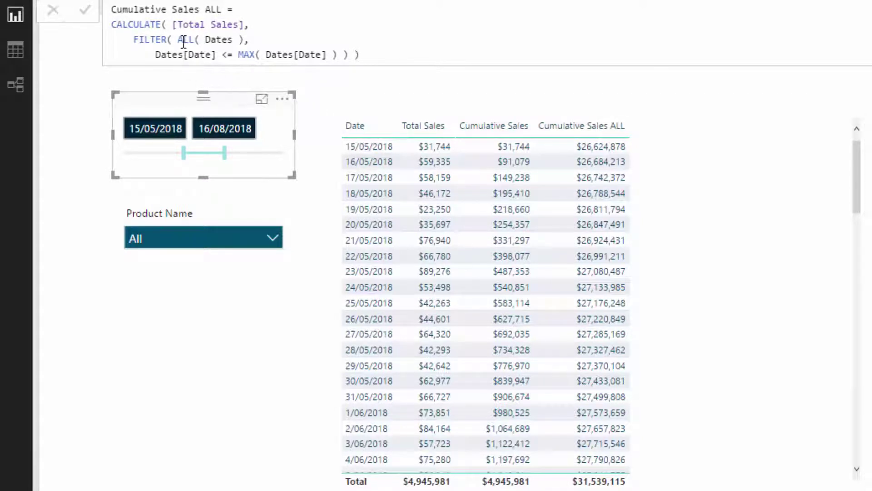
pyautogui.moveTo(178, 39); pyautogui.dragTo(205, 39)
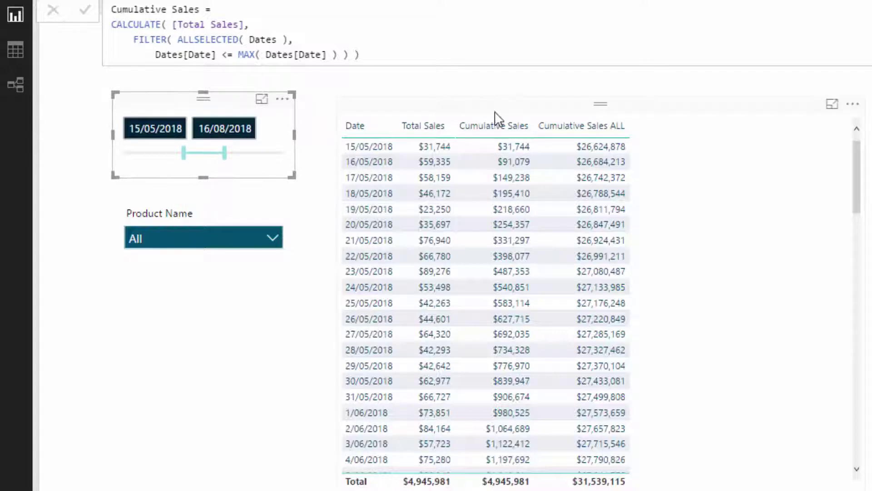
pyautogui.click(499, 89)
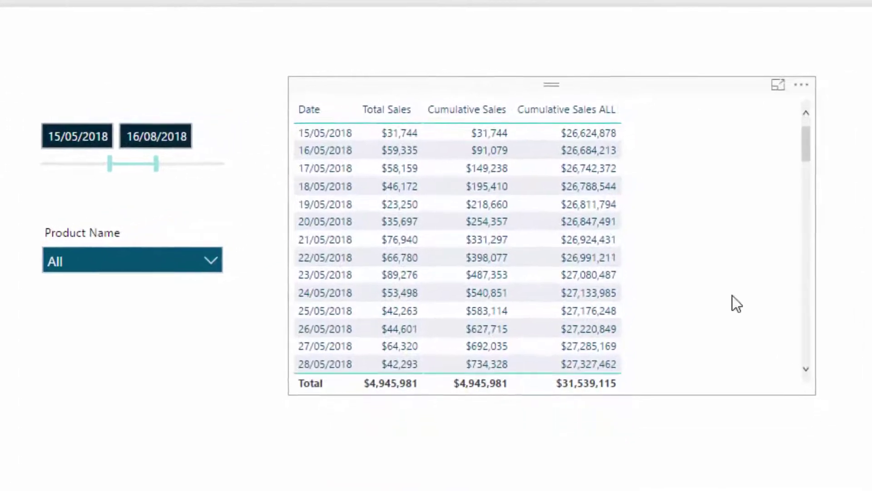
pyautogui.hotkey('ctrl', 'c')
pyautogui.hotkey('ctrl', 'v')
pyautogui.moveTo(645, 91); pyautogui.dragTo(635, 449)
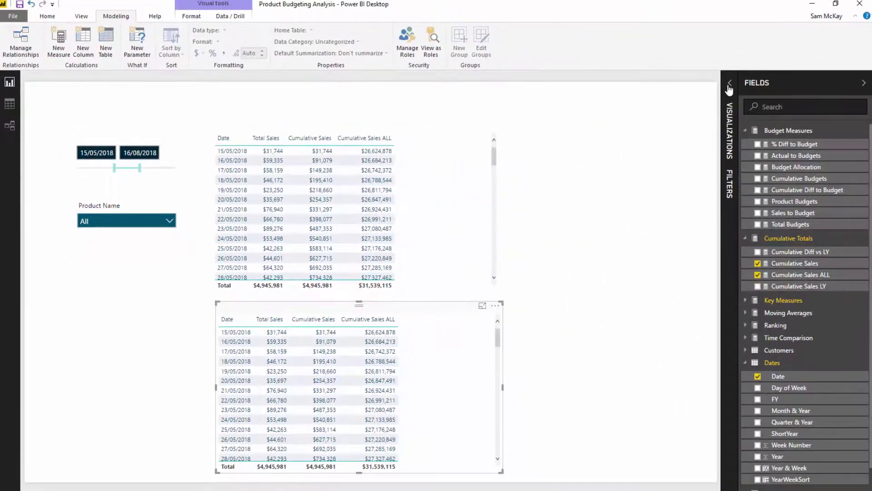
pyautogui.click(730, 91)
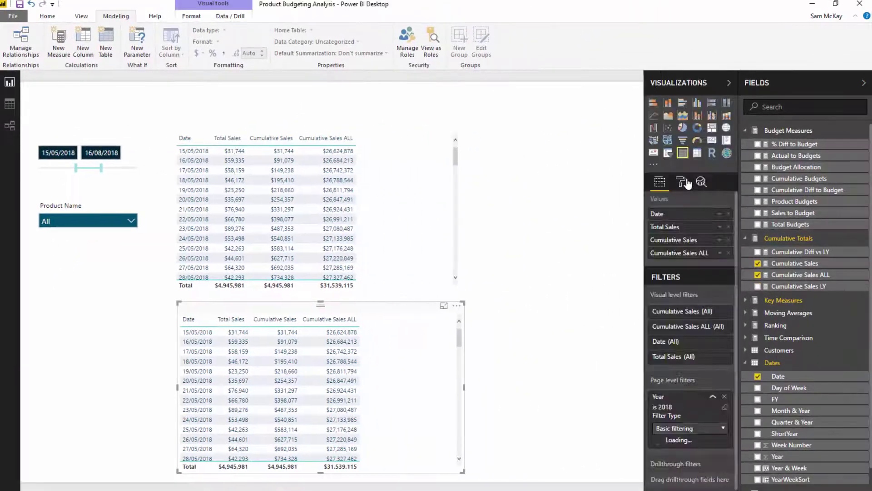
pyautogui.click(729, 253)
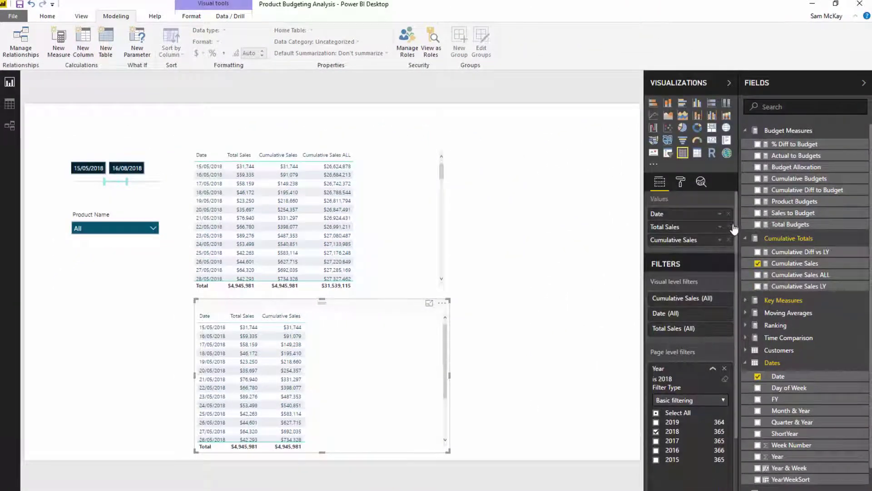
pyautogui.click(730, 227)
pyautogui.click(667, 115)
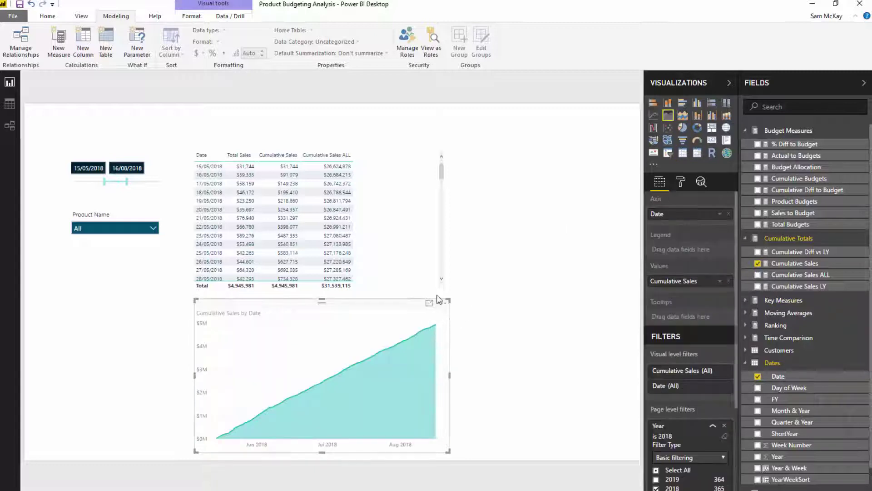
pyautogui.moveTo(448, 301); pyautogui.dragTo(417, 305)
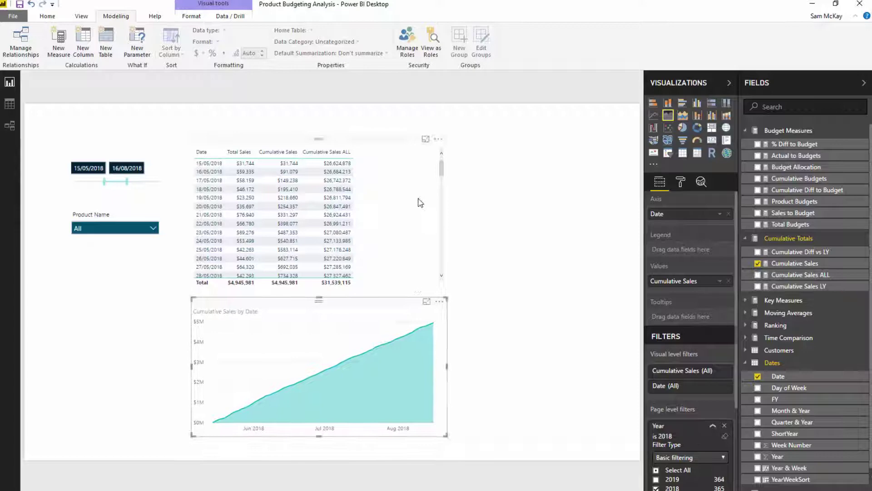
pyautogui.moveTo(420, 203); pyautogui.dragTo(419, 185)
pyautogui.moveTo(382, 302); pyautogui.dragTo(382, 284)
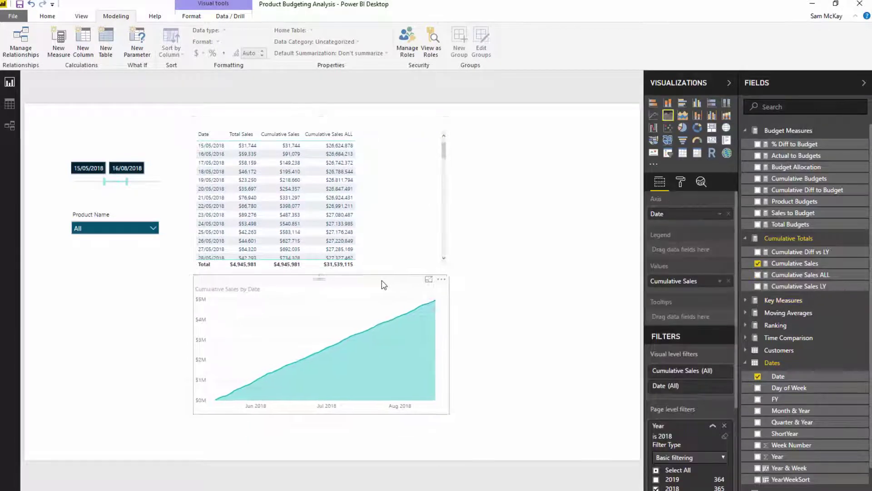
pyautogui.moveTo(127, 181); pyautogui.dragTo(134, 183)
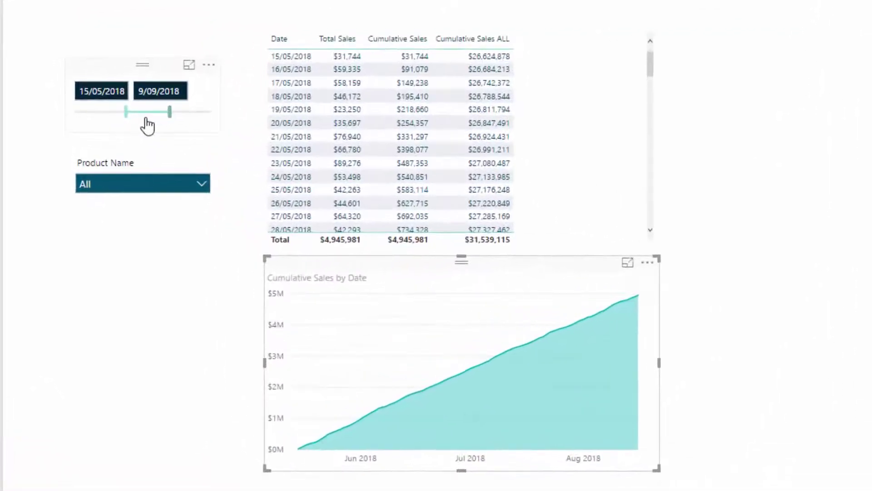
pyautogui.moveTo(127, 111)
pyautogui.mouseDown()
pyautogui.moveTo(174, 111)
pyautogui.moveTo(190, 101)
pyautogui.moveTo(136, 104)
pyautogui.mouseUp()
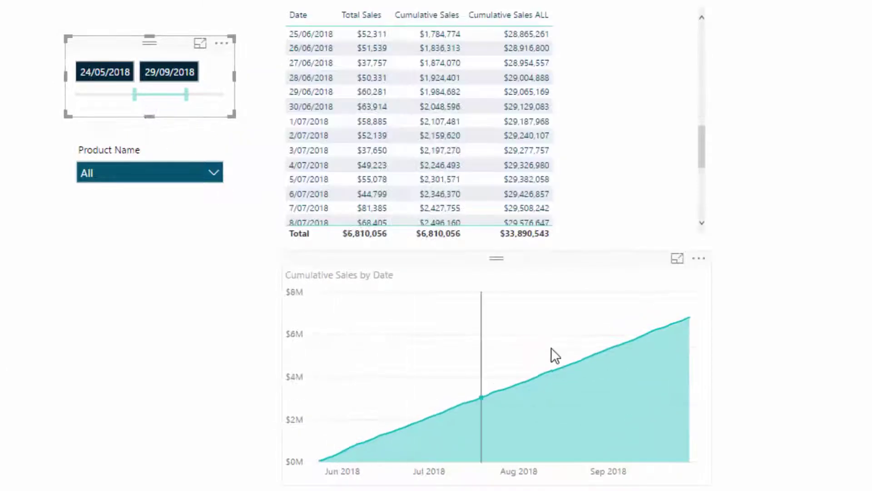
pyautogui.moveTo(335, 438)
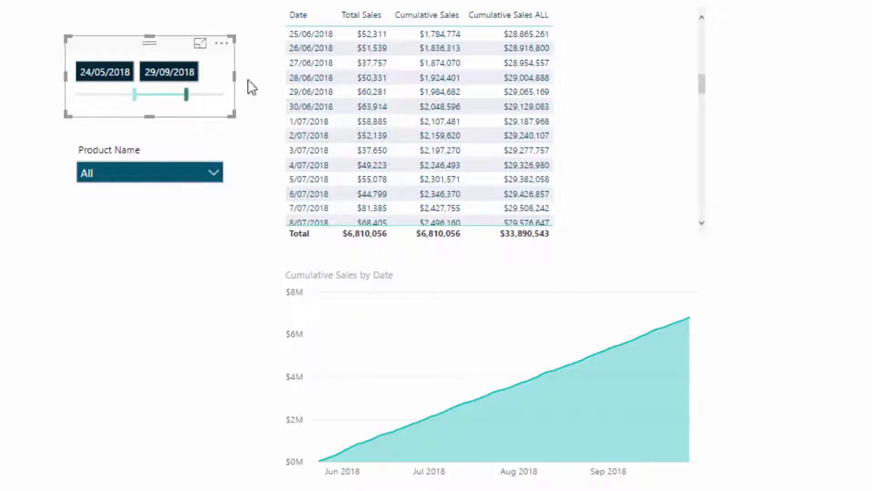
pyautogui.scroll(10, 593, 159)
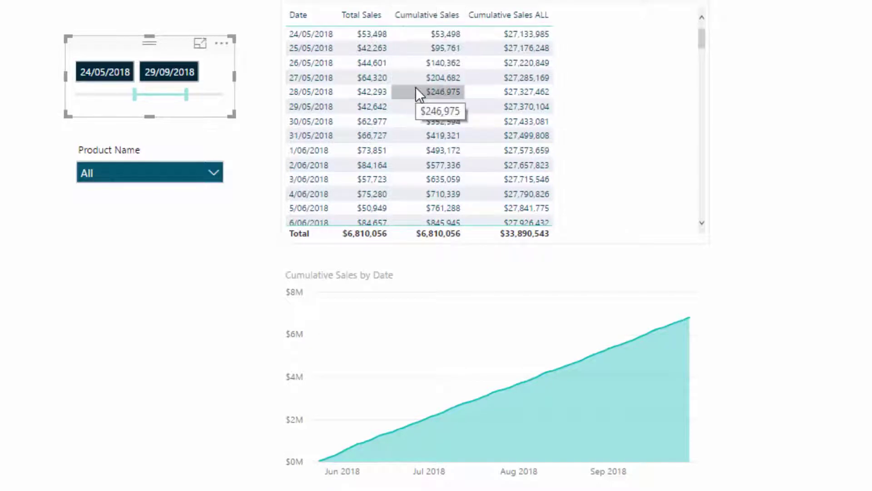
pyautogui.click(624, 308)
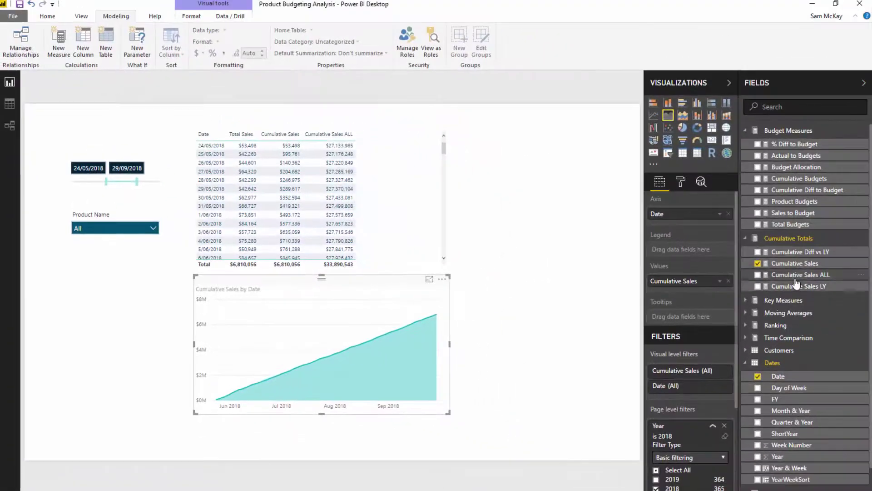
# Step: Chart Cumulative Sales ALL, end the slicer at 16/08/2018, remove Cumulative Sales ALL, and show the Cumulative Sales formula
pyautogui.moveTo(870, 271); pyautogui.dragTo(808, 293)
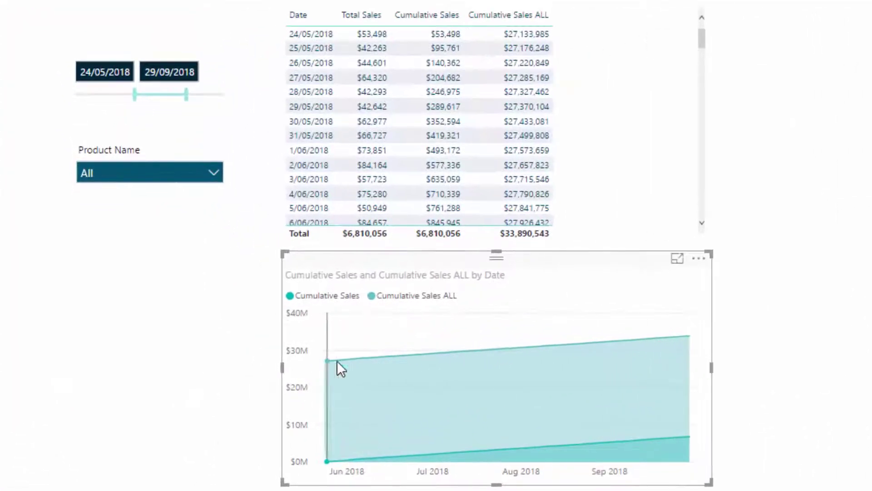
pyautogui.moveTo(191, 97); pyautogui.dragTo(169, 96)
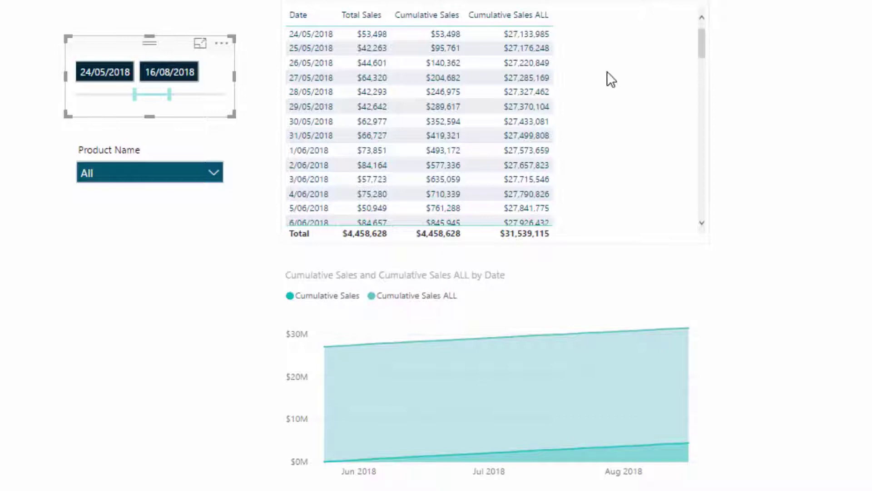
pyautogui.moveTo(449, 383)
pyautogui.click(581, 284)
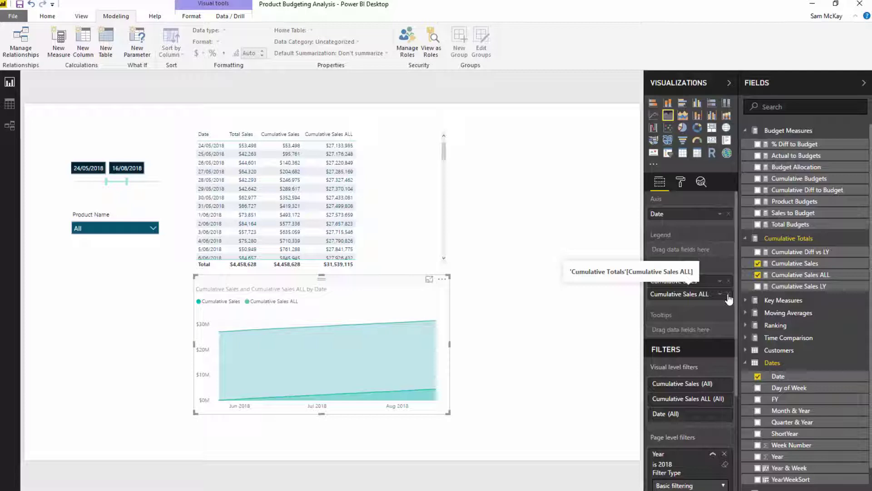
pyautogui.click(728, 294)
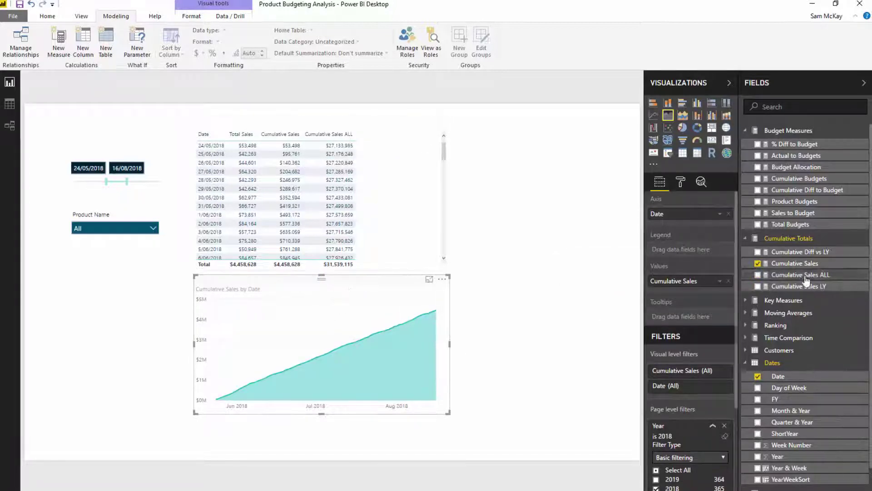
pyautogui.click(798, 265)
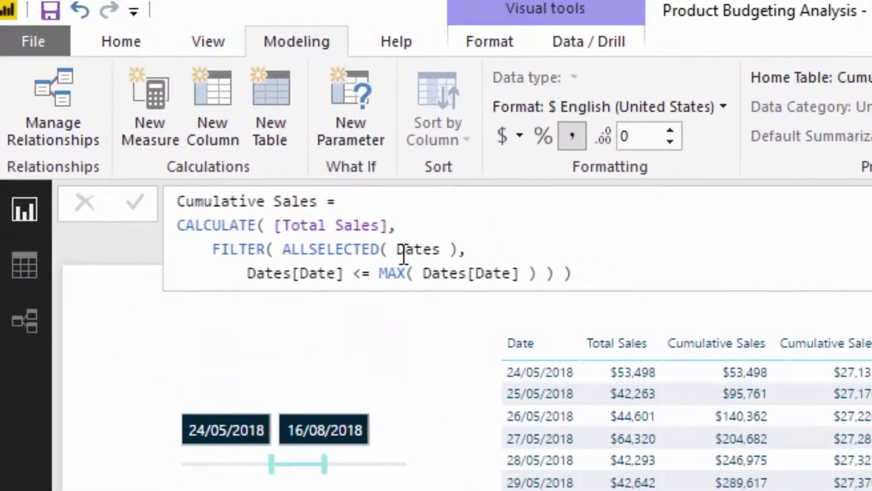
pyautogui.moveTo(275, 249); pyautogui.dragTo(459, 239)
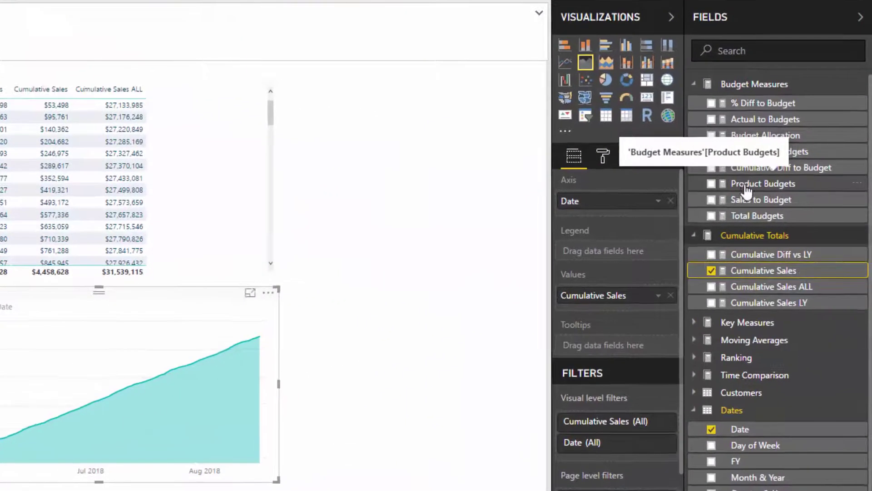
# Step: Show the Product Budgets formula and highlight its SUMX line over Budget Allocation
pyautogui.click(746, 185)
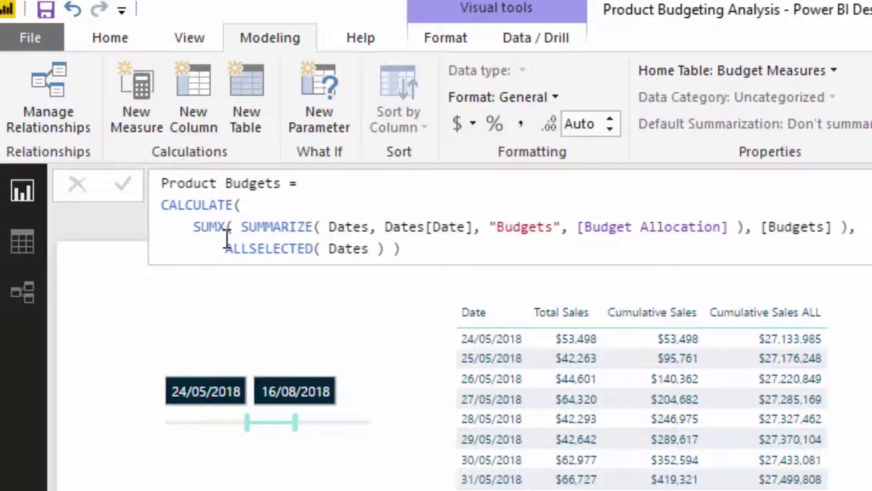
pyautogui.moveTo(270, 357)
pyautogui.moveTo(196, 226); pyautogui.dragTo(848, 226)
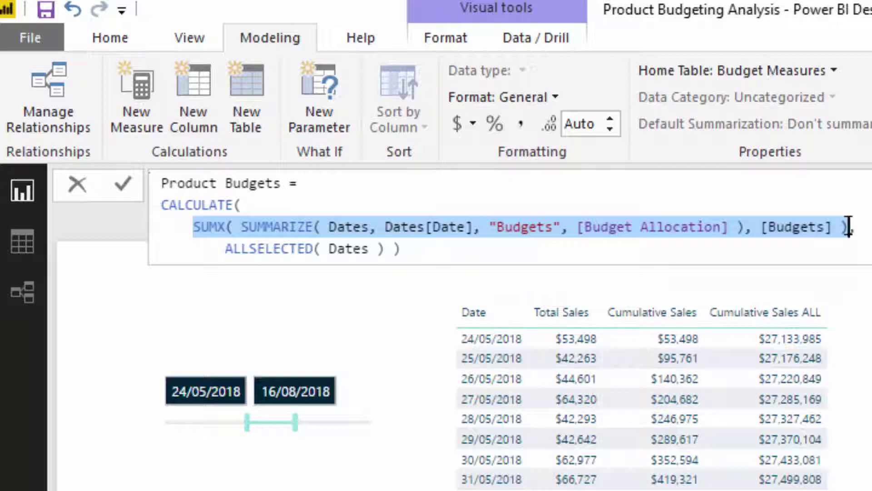
# Step: Highlight the SUMX line and ALLSELECTED( Dates ) in Product Budgets, then select the sales table visual
pyautogui.click(194, 226)
pyautogui.moveTo(194, 226); pyautogui.dragTo(850, 227)
pyautogui.moveTo(225, 249); pyautogui.dragTo(386, 249)
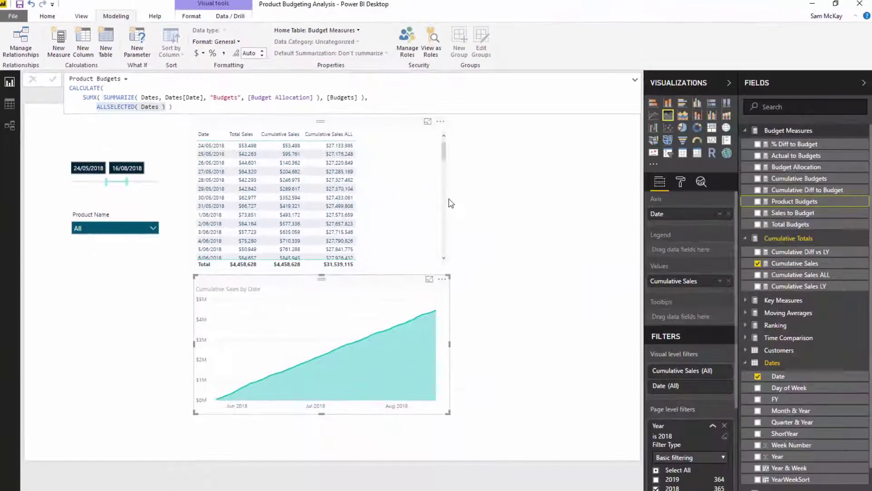
pyautogui.click(449, 199)
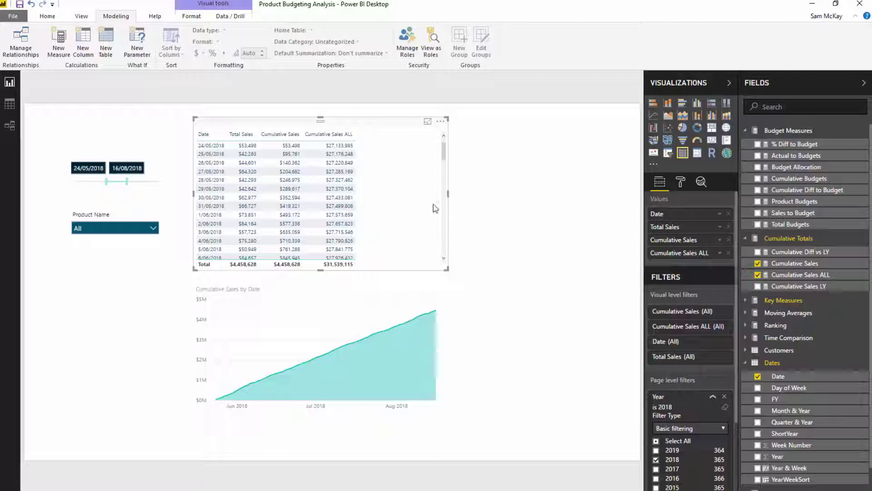
pyautogui.click(794, 276)
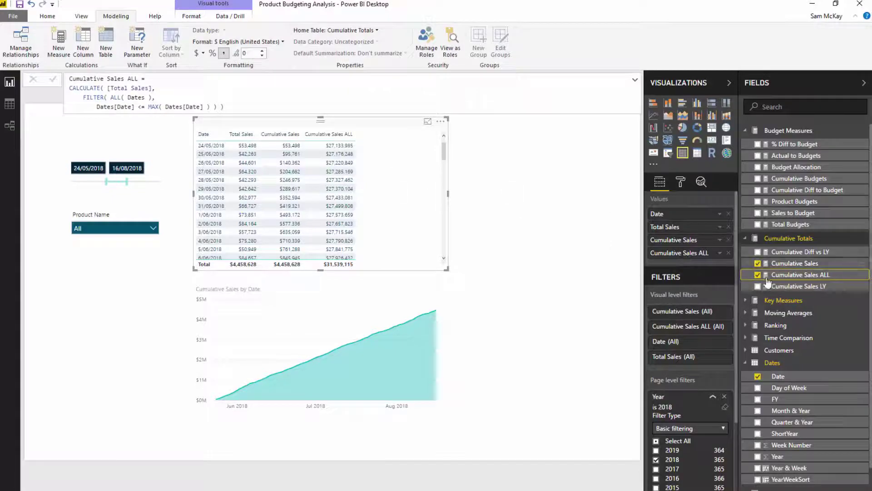
pyautogui.click(795, 263)
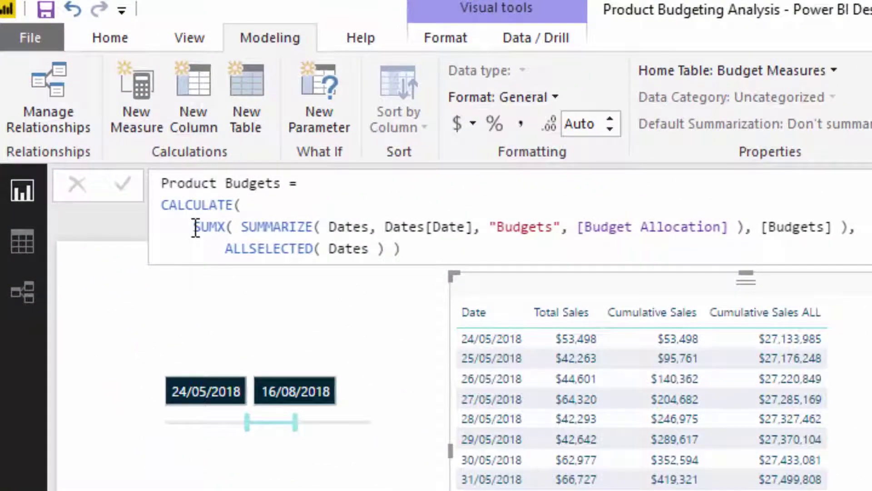
pyautogui.moveTo(195, 226); pyautogui.dragTo(852, 226)
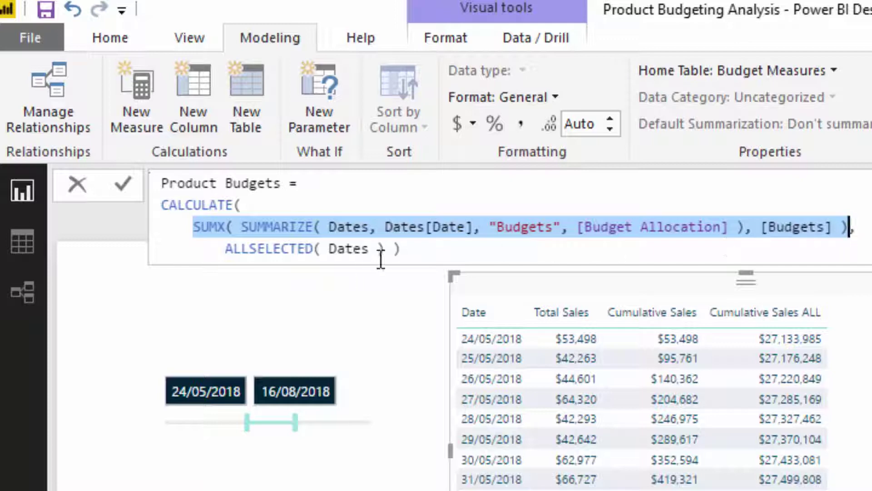
pyautogui.moveTo(385, 249); pyautogui.dragTo(223, 255)
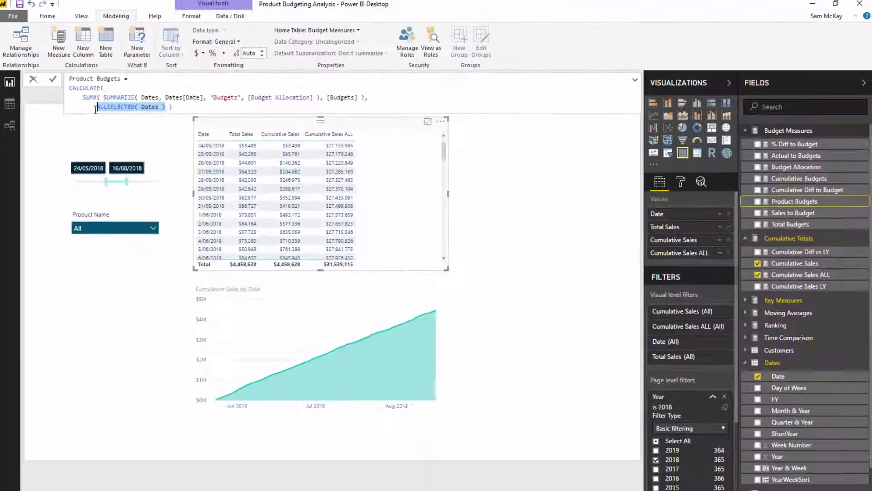
pyautogui.click(493, 209)
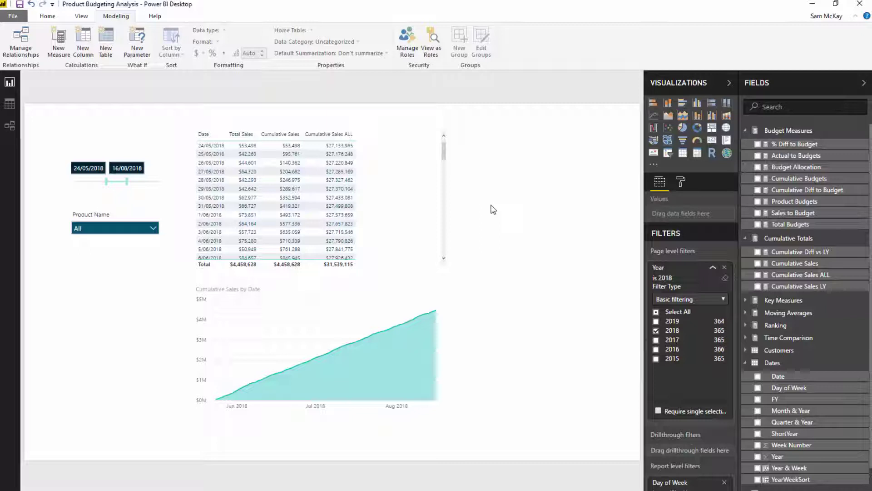
pyautogui.click(423, 206)
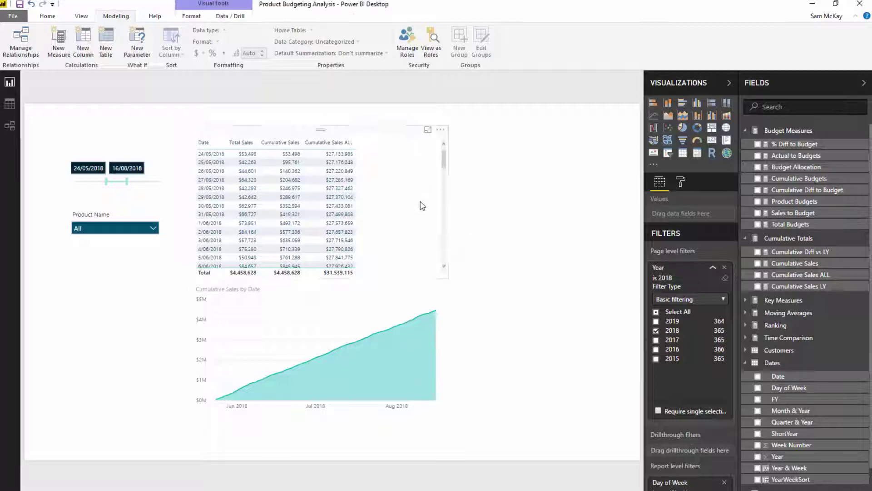
pyautogui.click(379, 300)
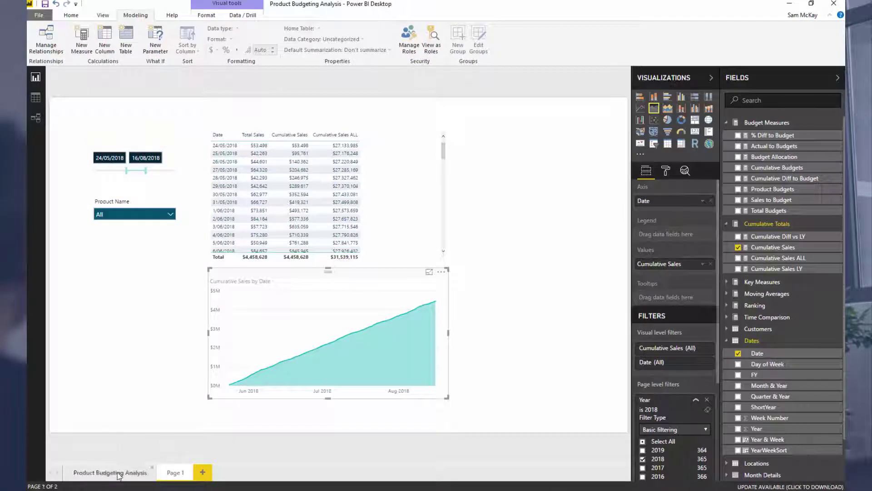
# Step: Show the Product Budgeting Analysis page, then switch to Enterprise DNA's Power BI resources page in the browser
pyautogui.click(119, 475)
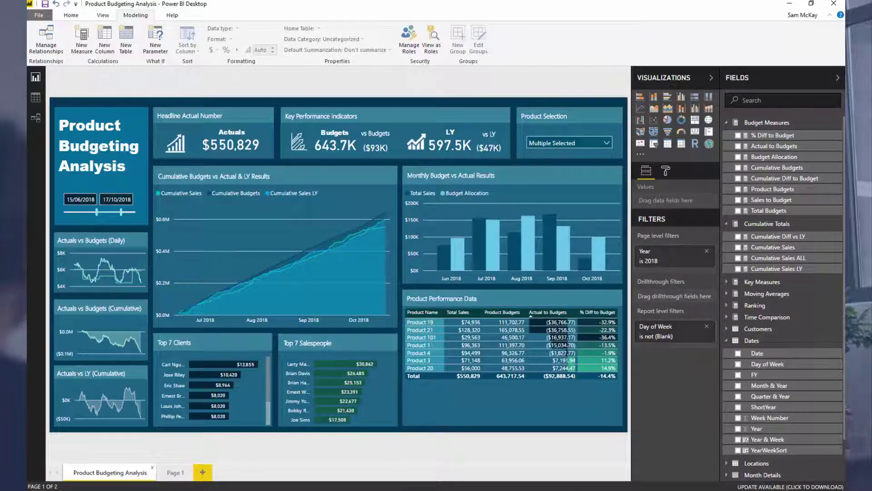
pyautogui.hotkey('alt', 'Tab')
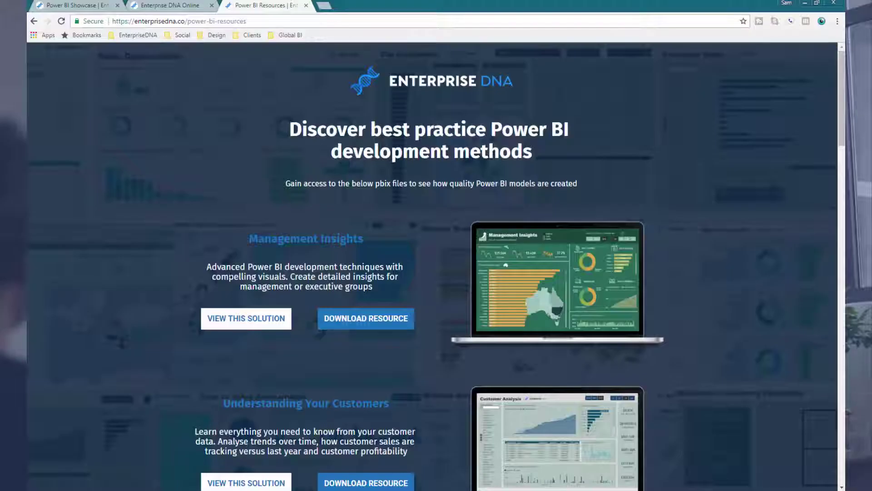
# Step: Scroll through the Power BI Showcase dashboards, then go to the Enterprise DNA Online course portal
pyautogui.click(160, 3)
pyautogui.click(73, 5)
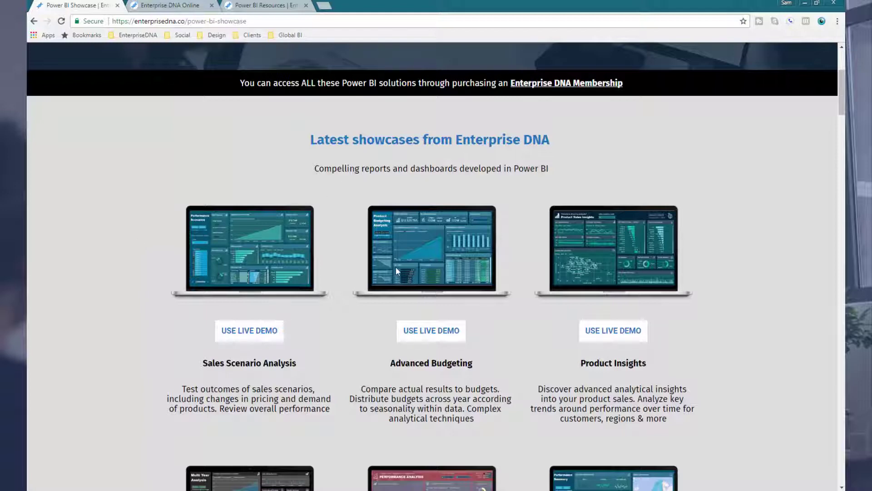
pyautogui.scroll(-1, 292, 257)
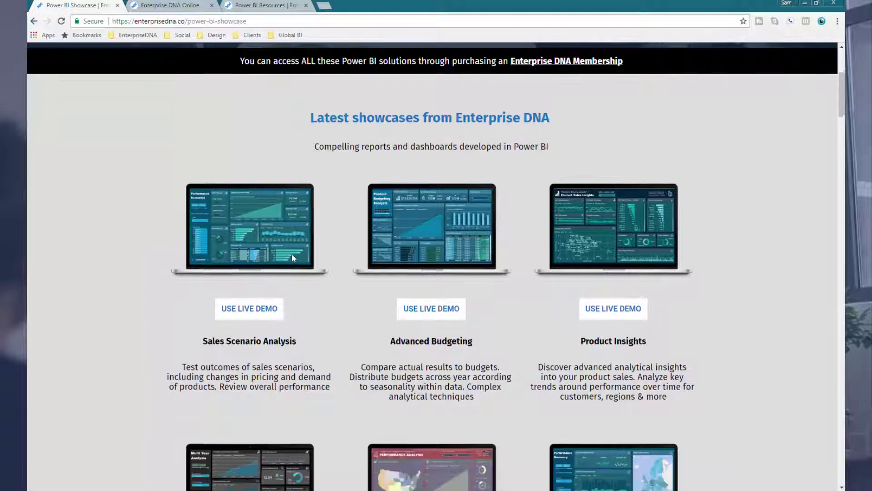
pyautogui.scroll(-4, 292, 257)
pyautogui.scroll(-10, 292, 258)
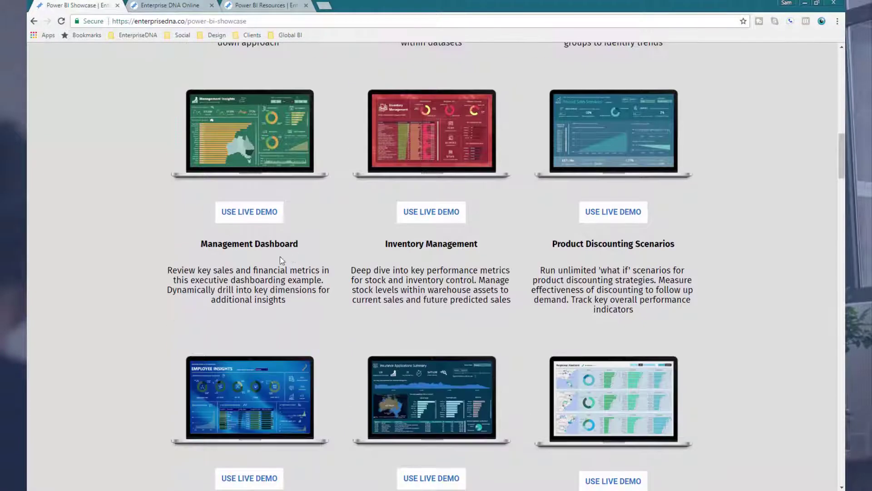
pyautogui.scroll(-2, 135, 282)
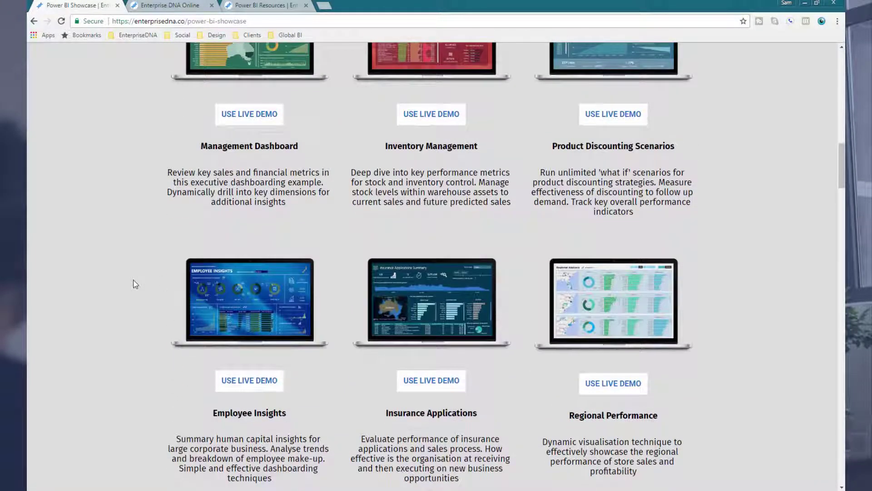
pyautogui.scroll(-7, 134, 284)
pyautogui.scroll(12, 134, 283)
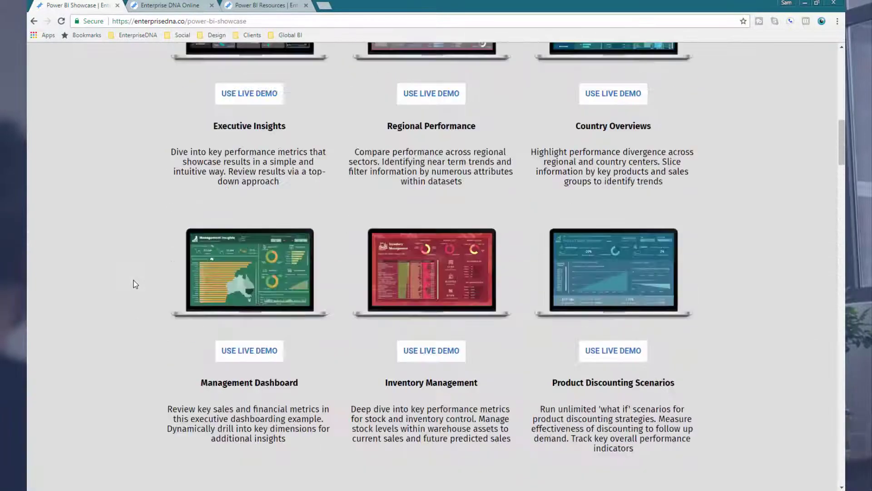
pyautogui.scroll(15, 136, 284)
pyautogui.scroll(4, 134, 283)
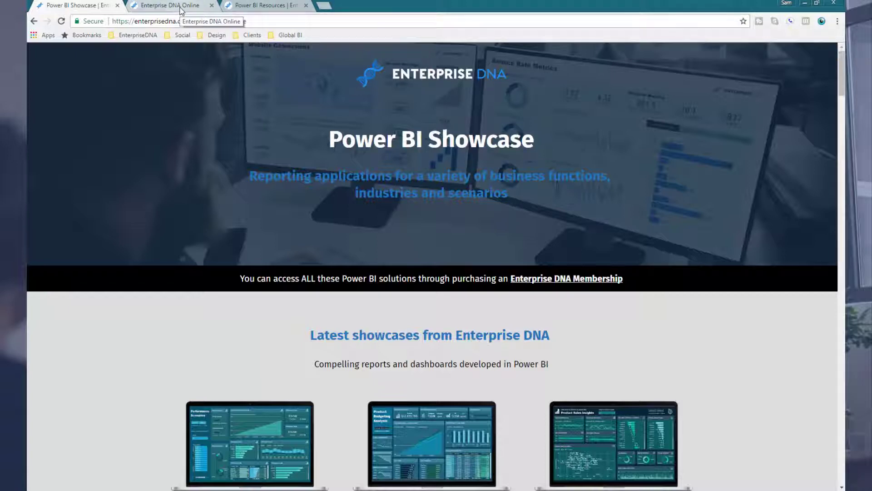
pyautogui.click(180, 9)
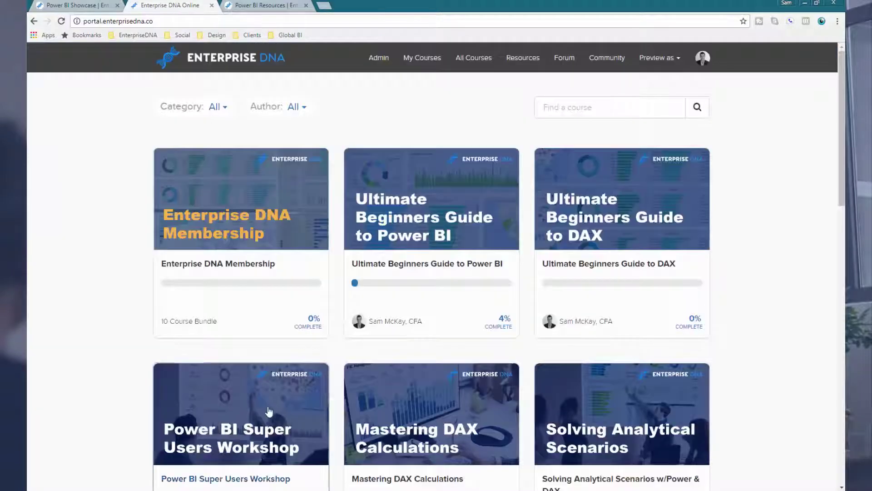
# Step: Switch back to Power BI Desktop's Product Budgeting Analysis dashboard showing Actuals of $550,829
pyautogui.hotkey('alt', 'Tab')
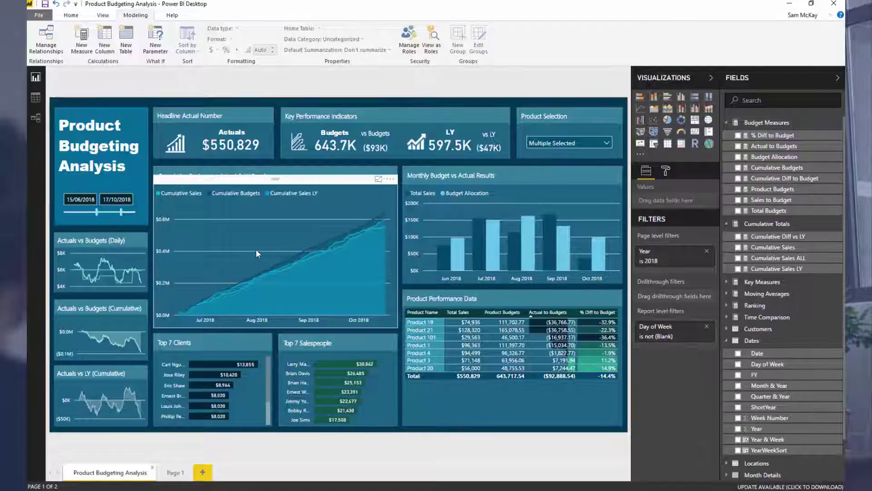